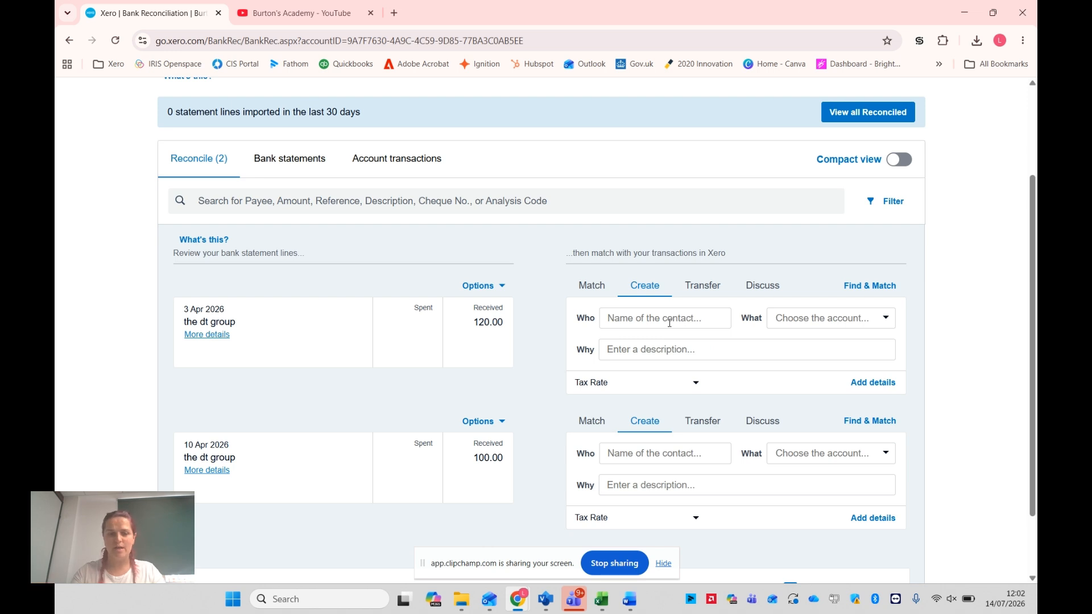
Assign the 3 April receipt of 120.00 to the contact The Dt group and the account 01 - Sales.
{"action": "left_click", "coordinate": [669, 322]}
{"action": "type", "text": "the dt"}
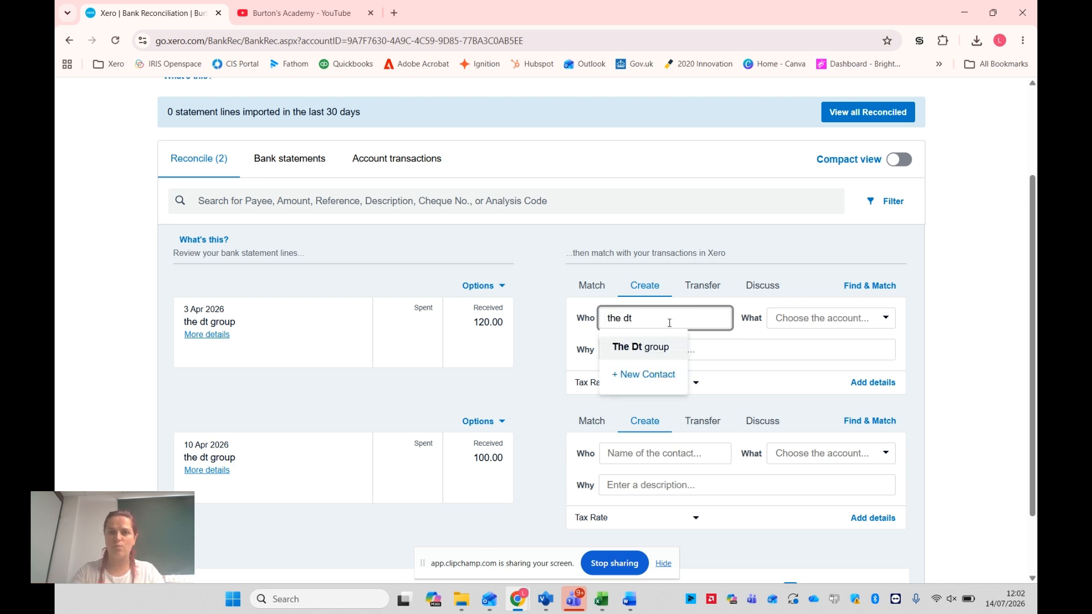
{"action": "key", "text": "Tab"}
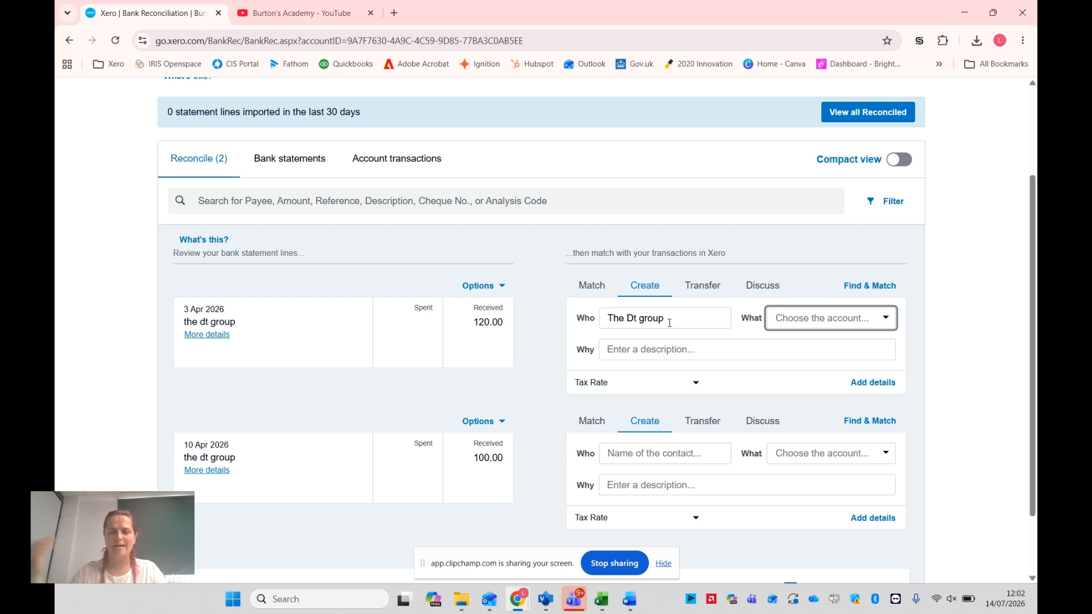
{"action": "type", "text": "sale"}
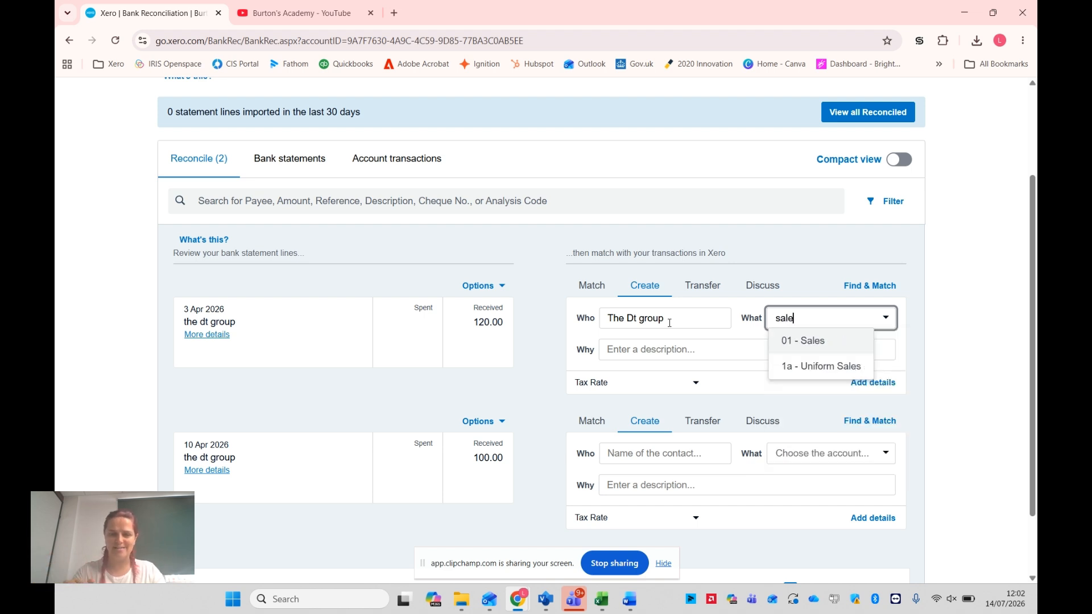
{"action": "key", "text": "Return"}
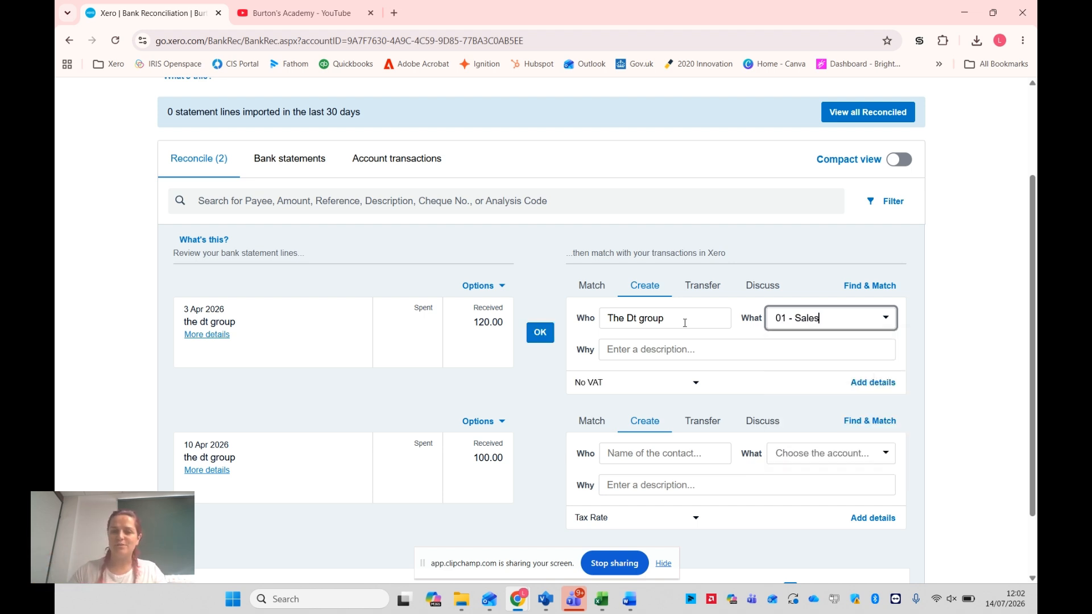
Enter "Tax year 2025/26" as the description of the 3 April receipt.
{"action": "left_click", "coordinate": [686, 356]}
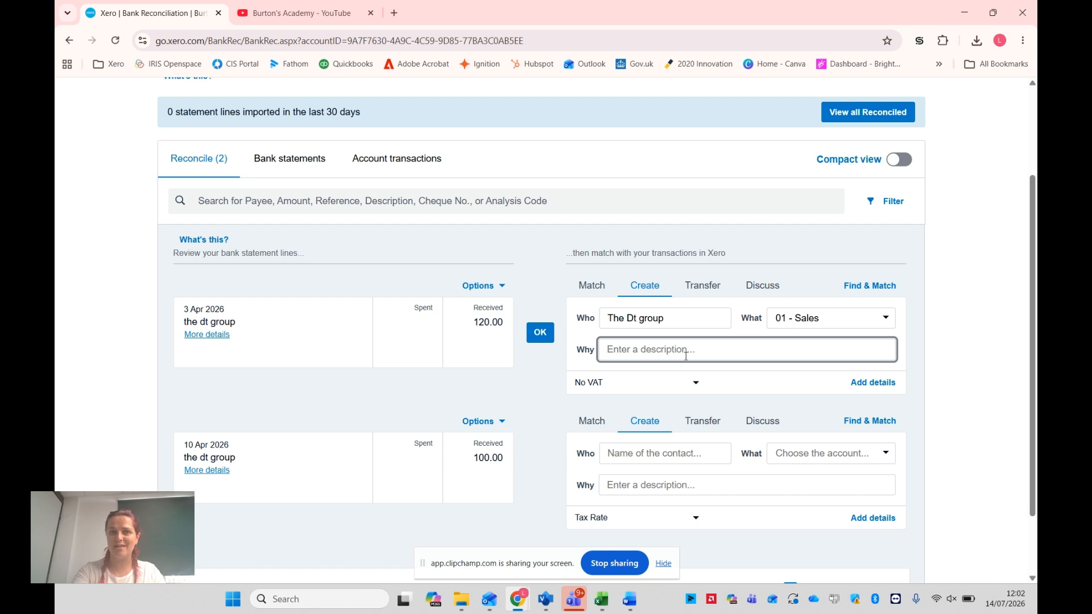
{"action": "type", "text": "Tax"}
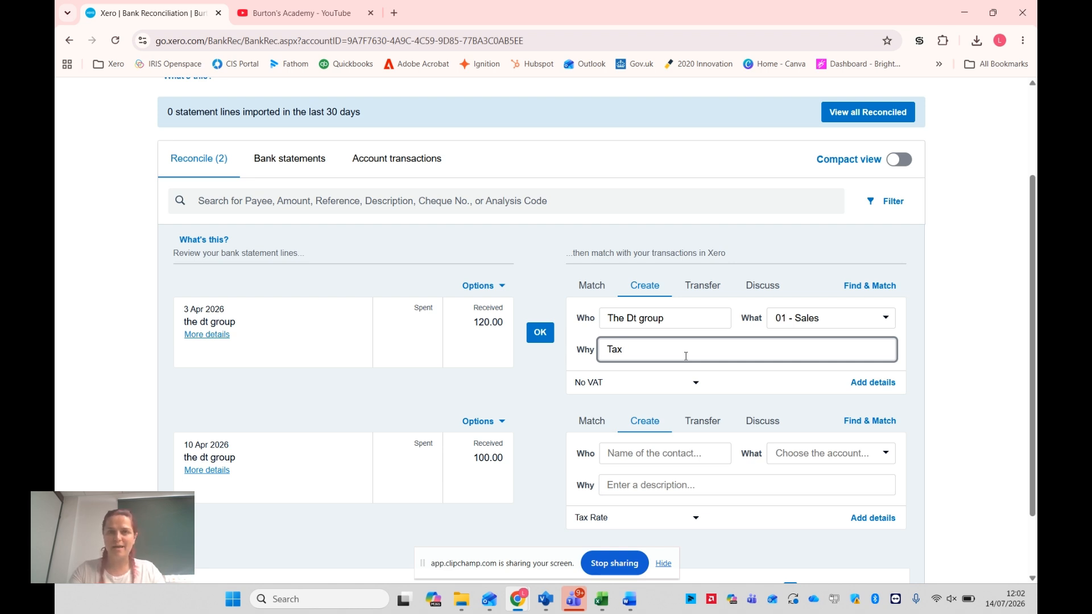
{"action": "type", "text": "year"}
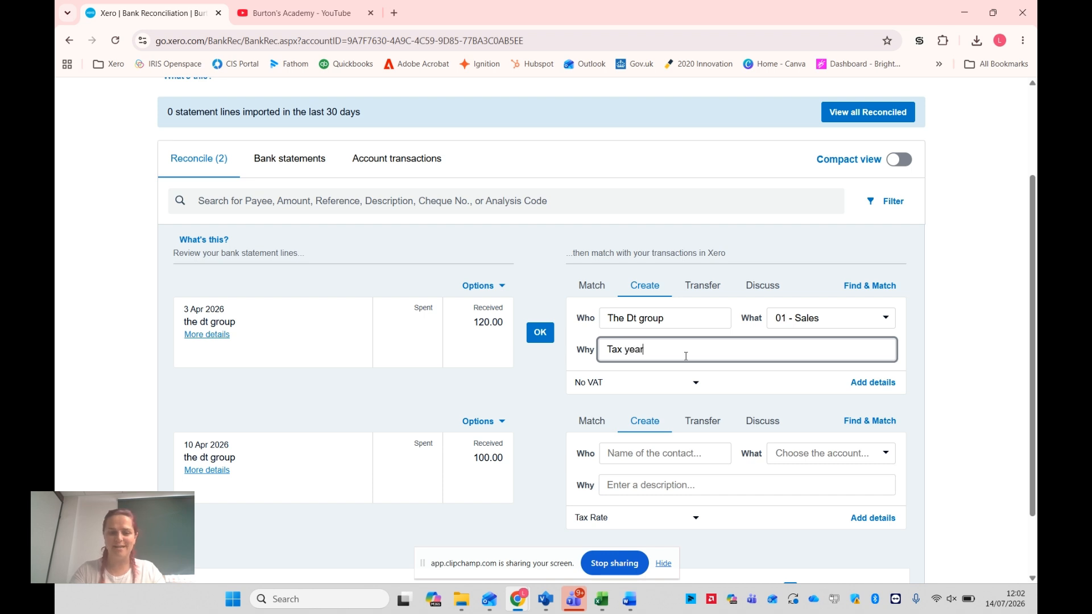
{"action": "type", "text": " 2025/26"}
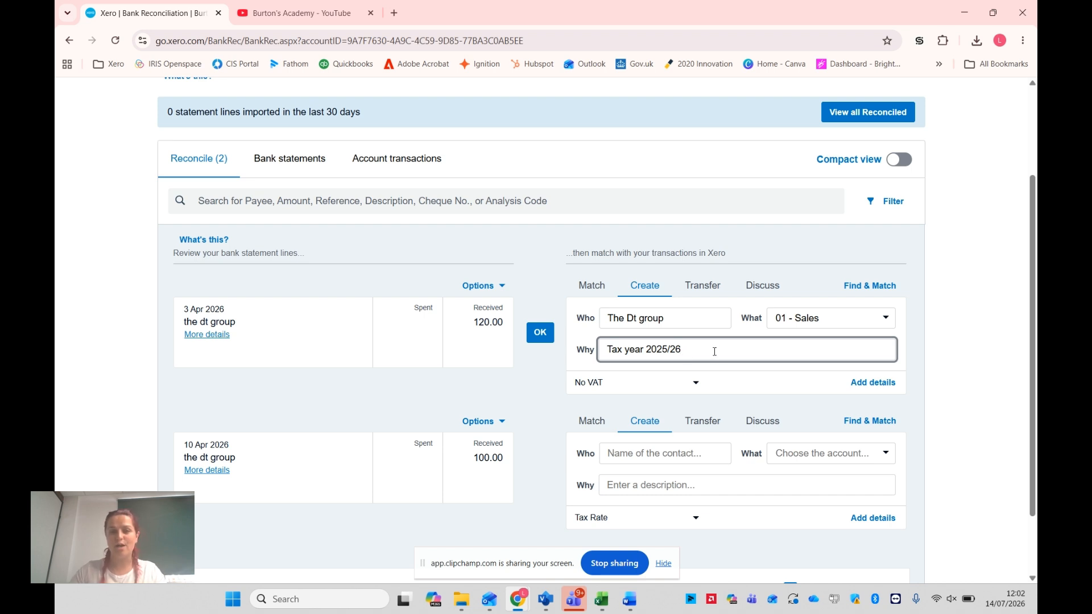
{"action": "left_click_drag", "start_coordinate": [714, 352], "coordinate": [527, 358]}
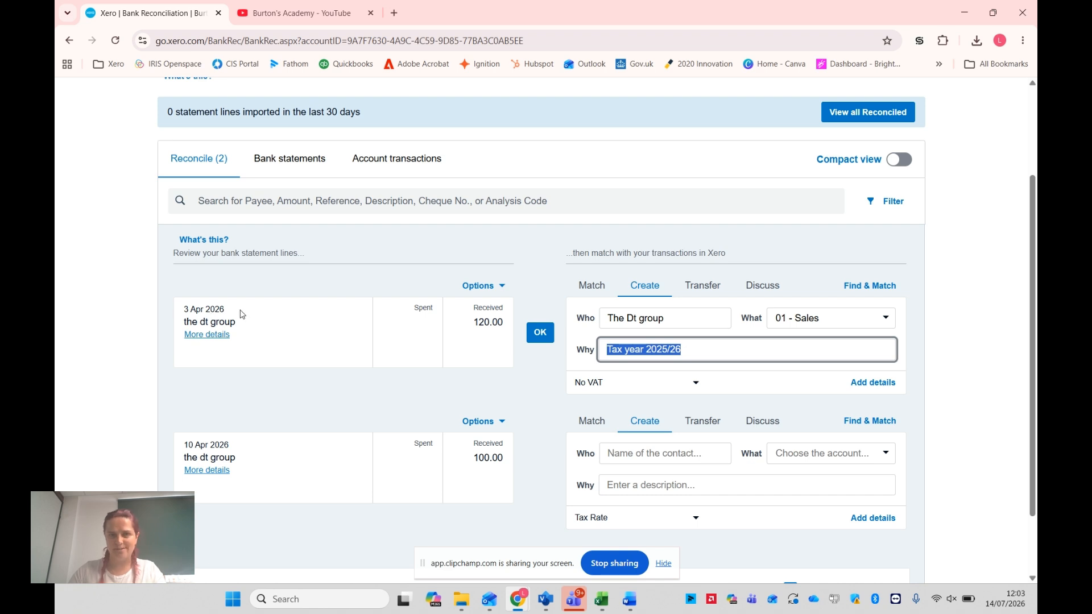
Reconcile the 3 April receipt, and the 10 April receipt with its suggested contact, account and description.
{"action": "left_click", "coordinate": [547, 336]}
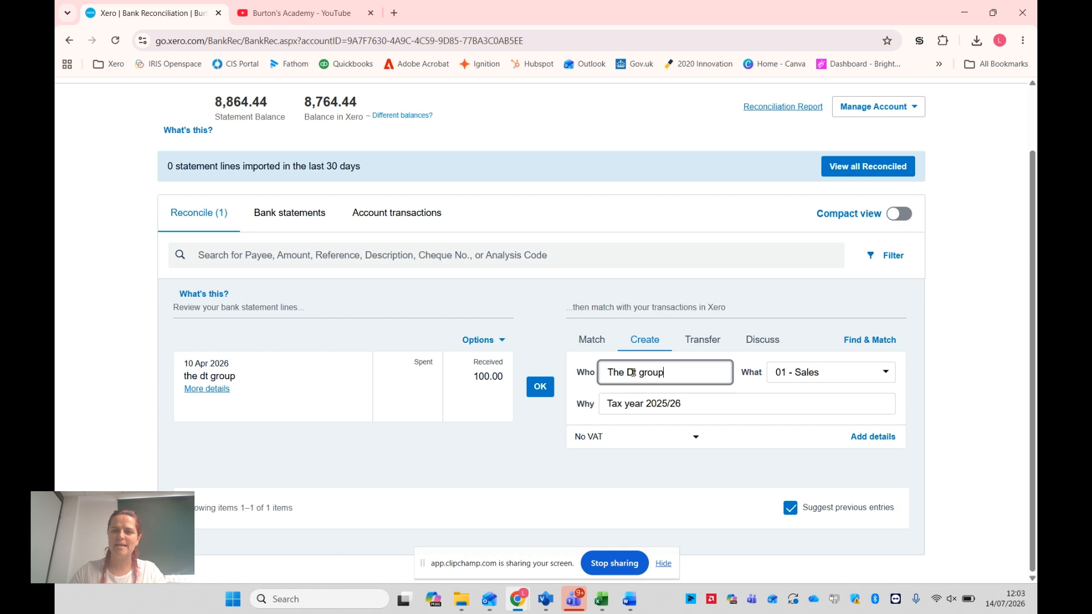
{"action": "left_click", "coordinate": [704, 404]}
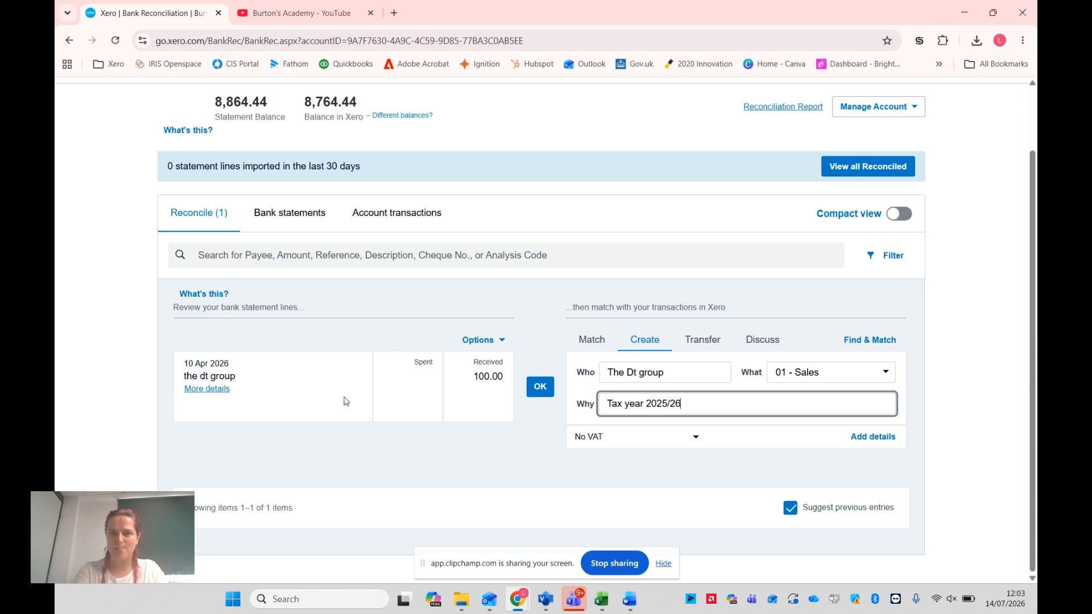
{"action": "left_click", "coordinate": [540, 389]}
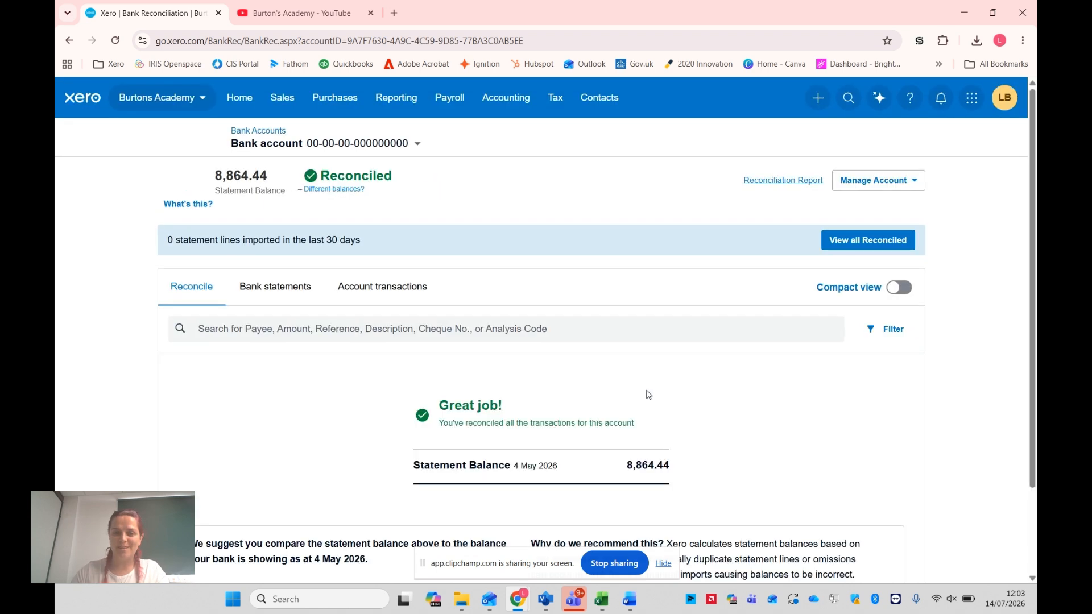
Open the Profit and Loss report.
{"action": "left_click", "coordinate": [397, 102]}
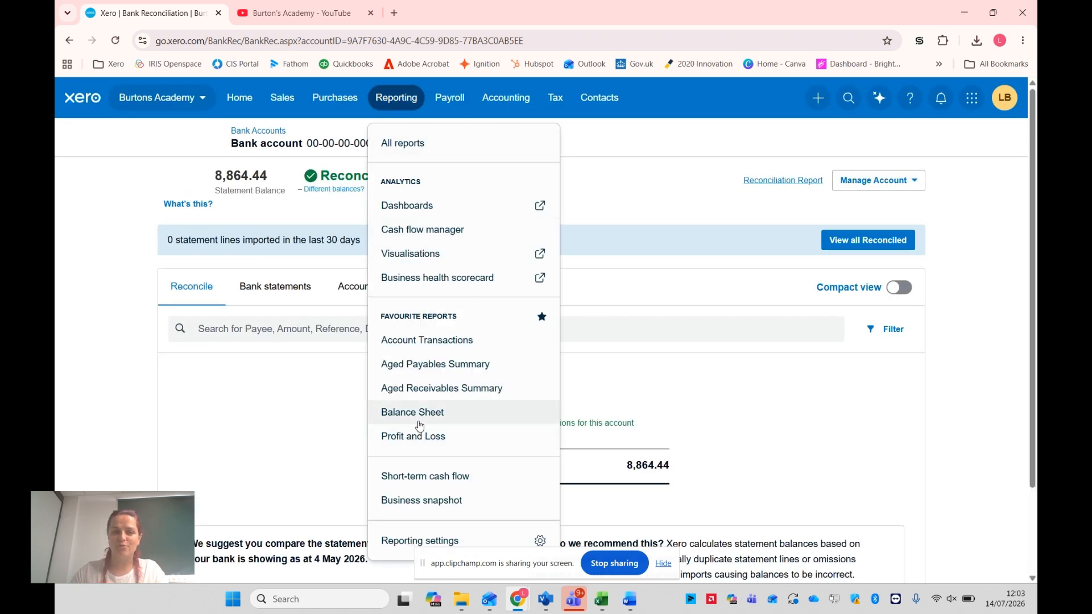
{"action": "right_click", "coordinate": [419, 440]}
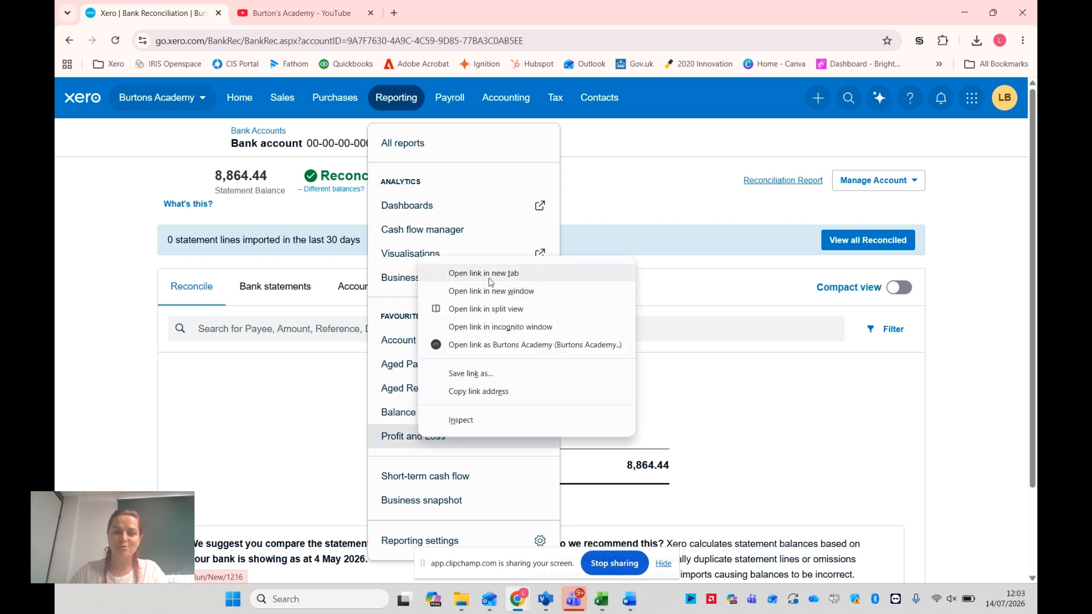
{"action": "left_click", "coordinate": [442, 438]}
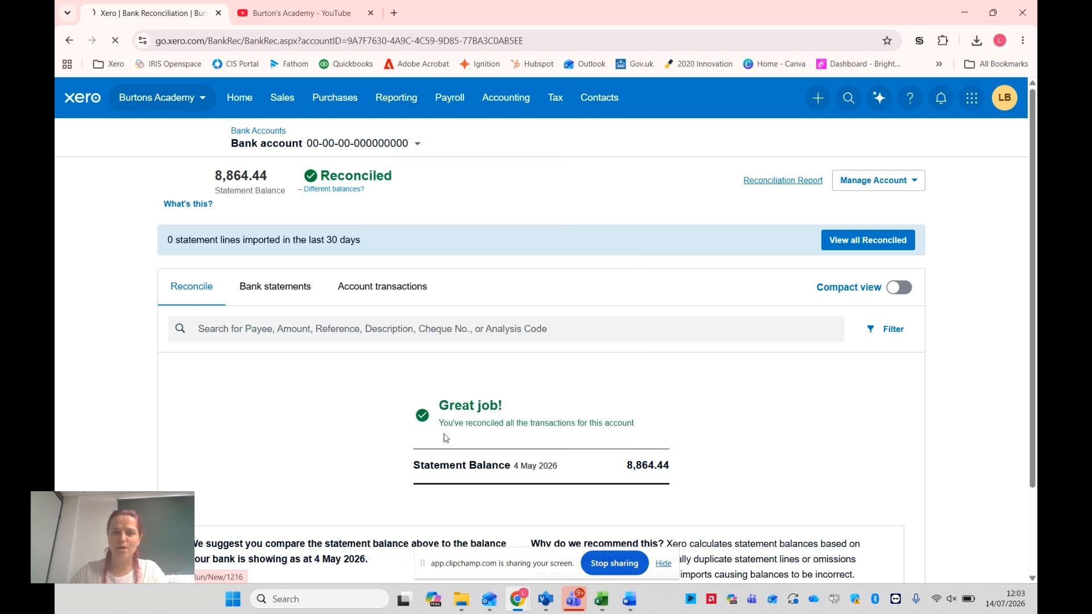
{"action": "left_click", "coordinate": [401, 101]}
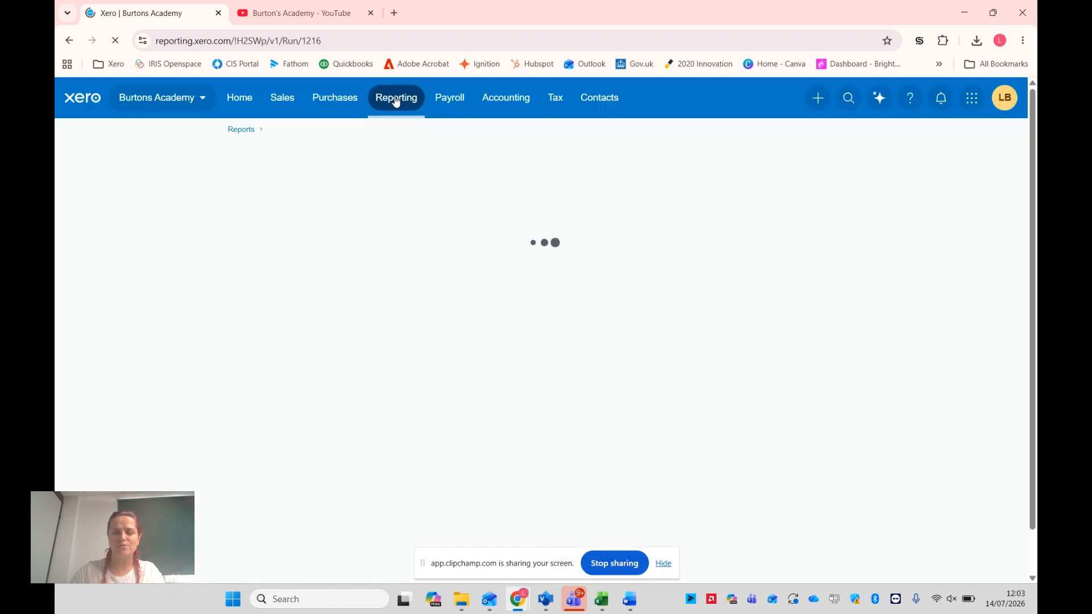
{"action": "left_click", "coordinate": [396, 100]}
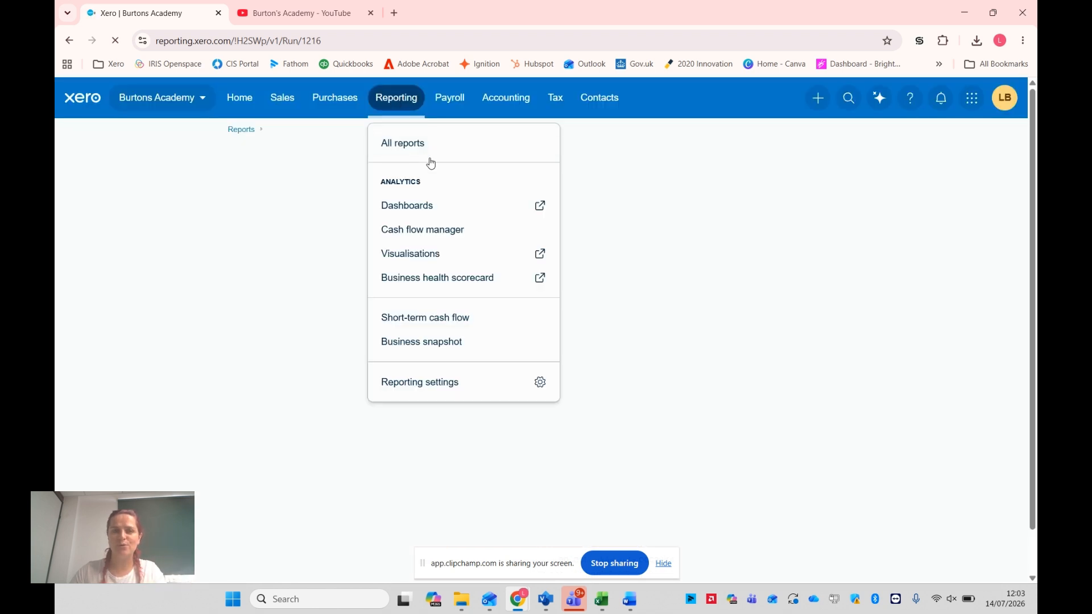
{"action": "left_click", "coordinate": [405, 100]}
{"action": "left_click", "coordinate": [409, 102]}
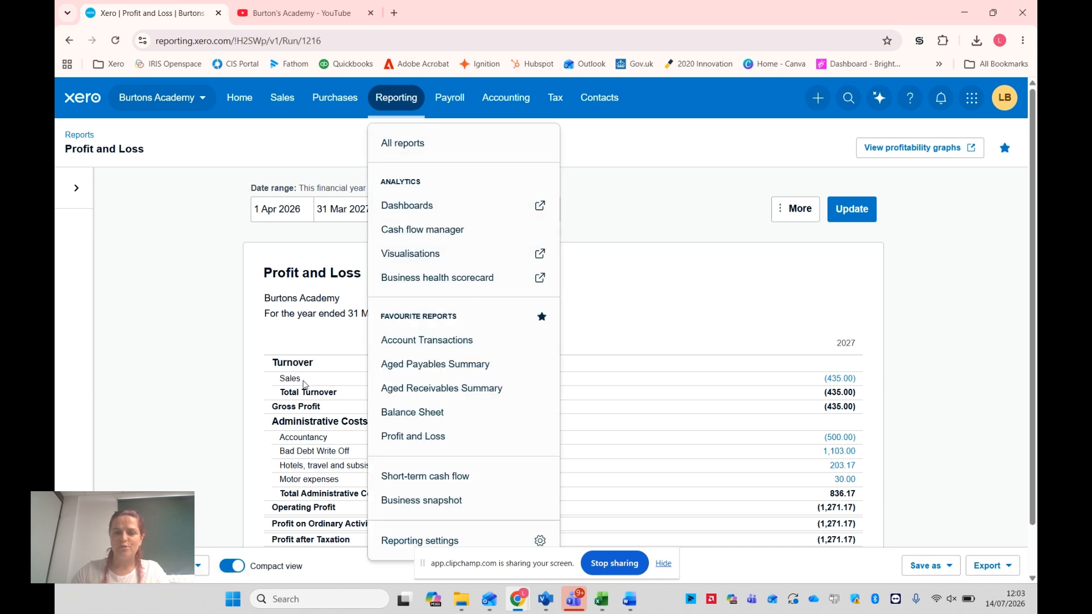
{"action": "left_click", "coordinate": [601, 252]}
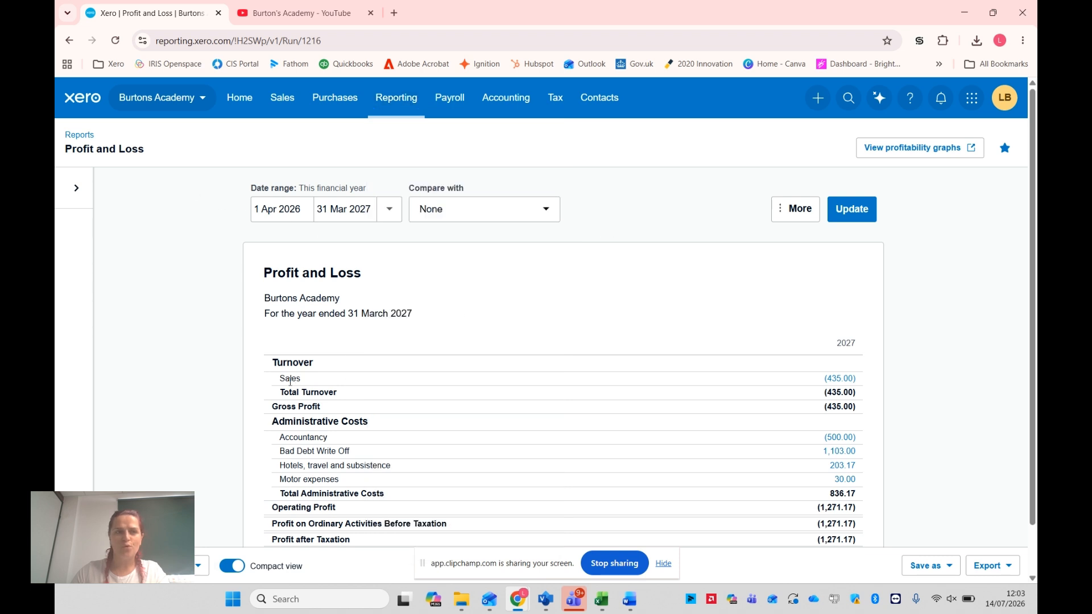
View the transactions behind the Sales figure for the date range 6 Apr 2026 to 5 Apr 2027.
{"action": "left_click", "coordinate": [836, 380]}
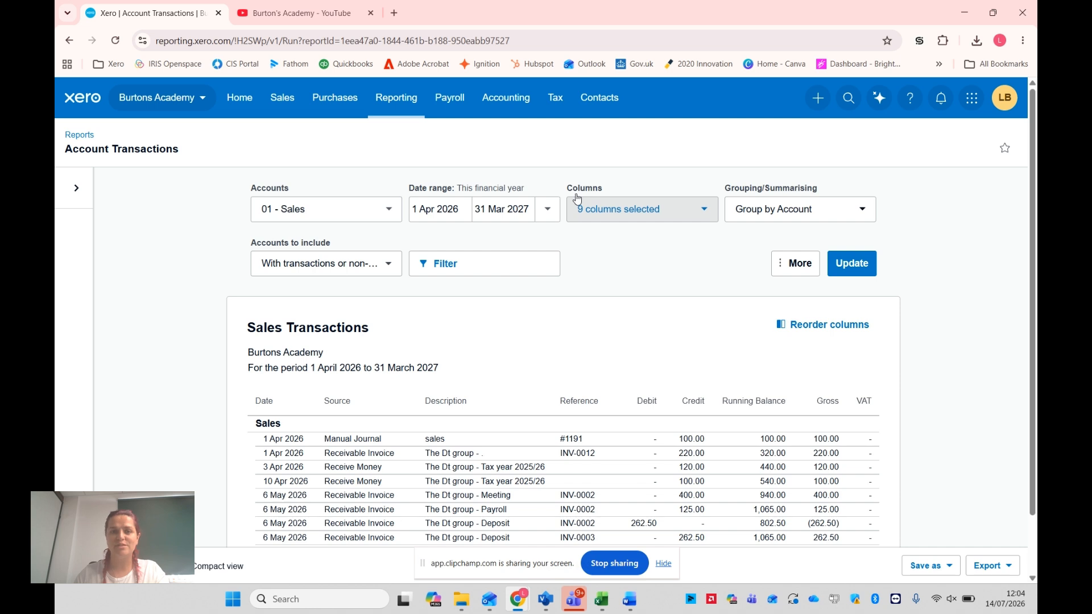
{"action": "scroll", "coordinate": [585, 263], "scroll_direction": "down", "scroll_amount": 1}
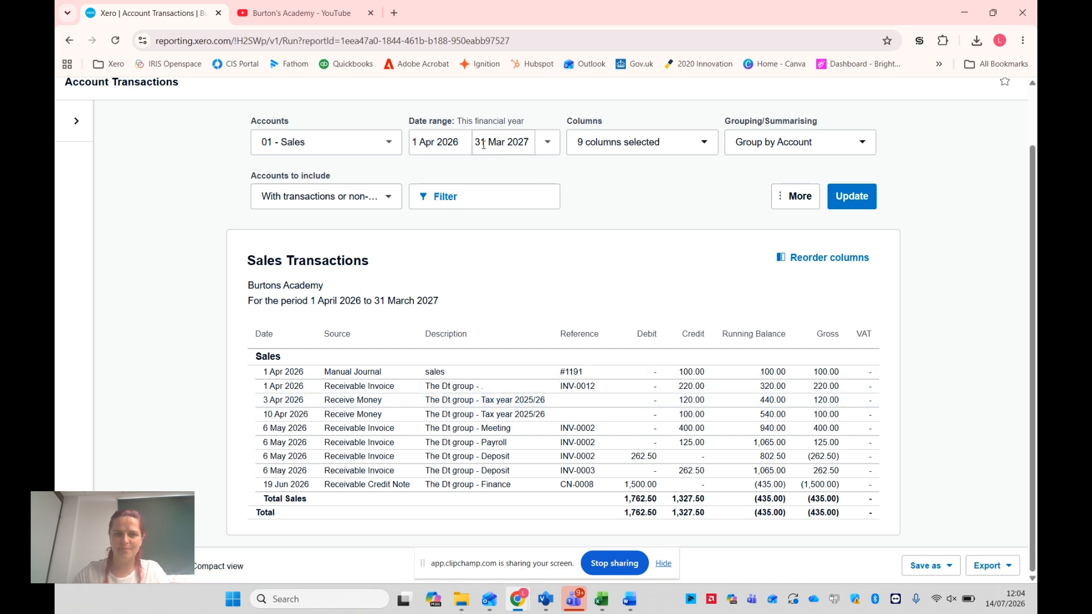
{"action": "left_click", "coordinate": [434, 142]}
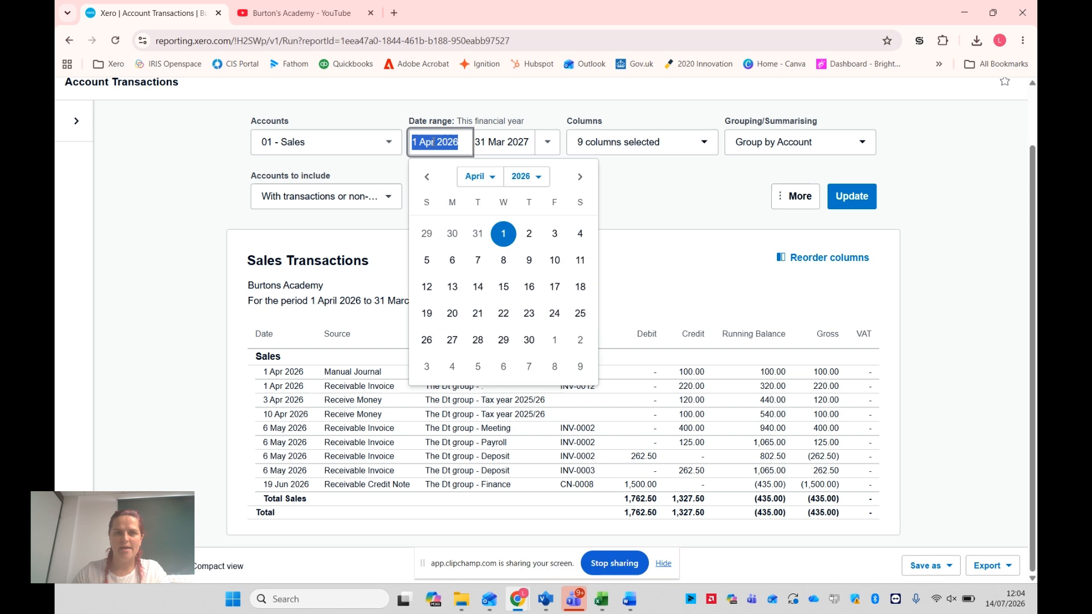
{"action": "left_click", "coordinate": [453, 260]}
{"action": "left_click", "coordinate": [512, 149]}
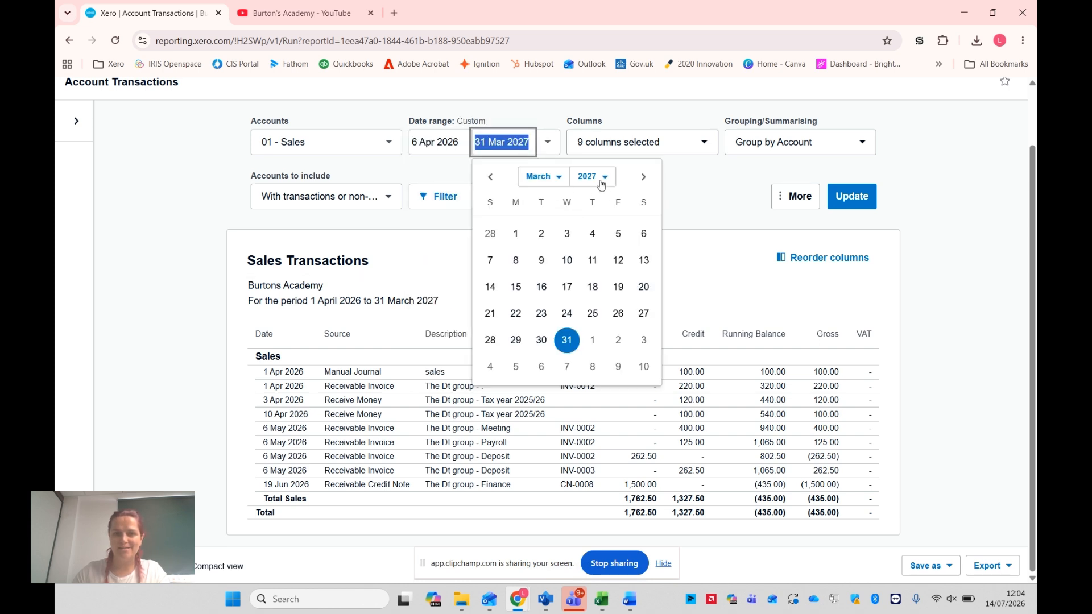
{"action": "left_click", "coordinate": [538, 368]}
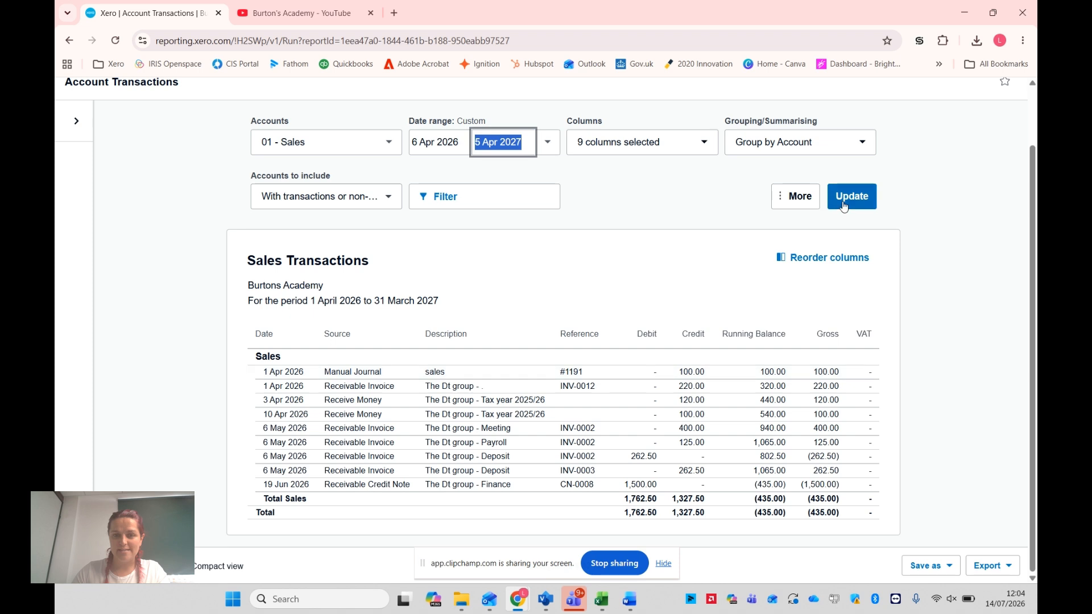
{"action": "left_click", "coordinate": [850, 195]}
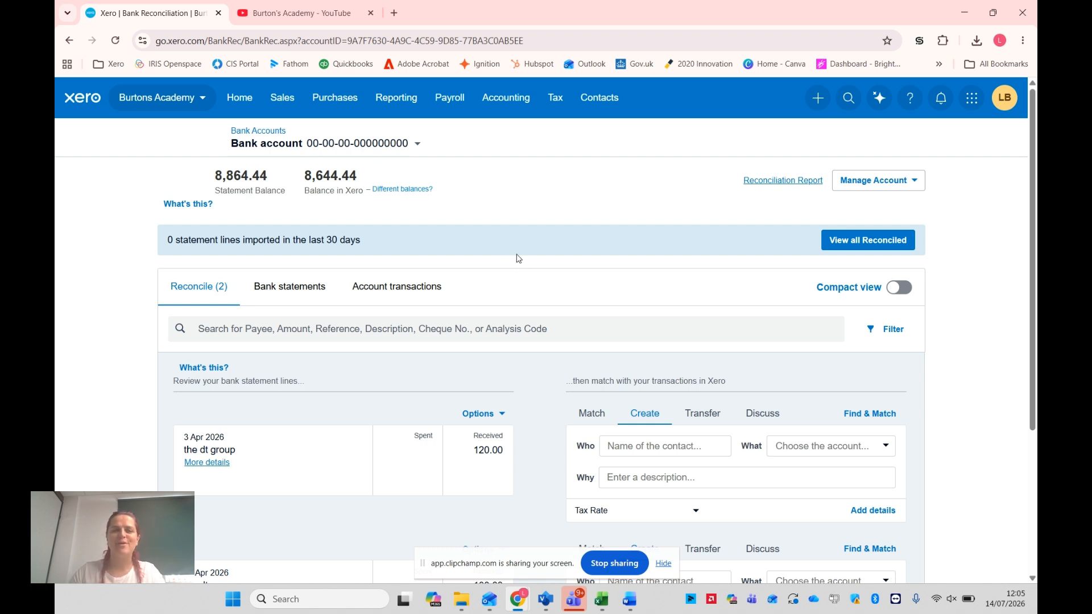
Find transactions that can be matched to the 3 April receipt of 120.00 from the dt group.
{"action": "scroll", "coordinate": [519, 259], "scroll_direction": "down", "scroll_amount": 2}
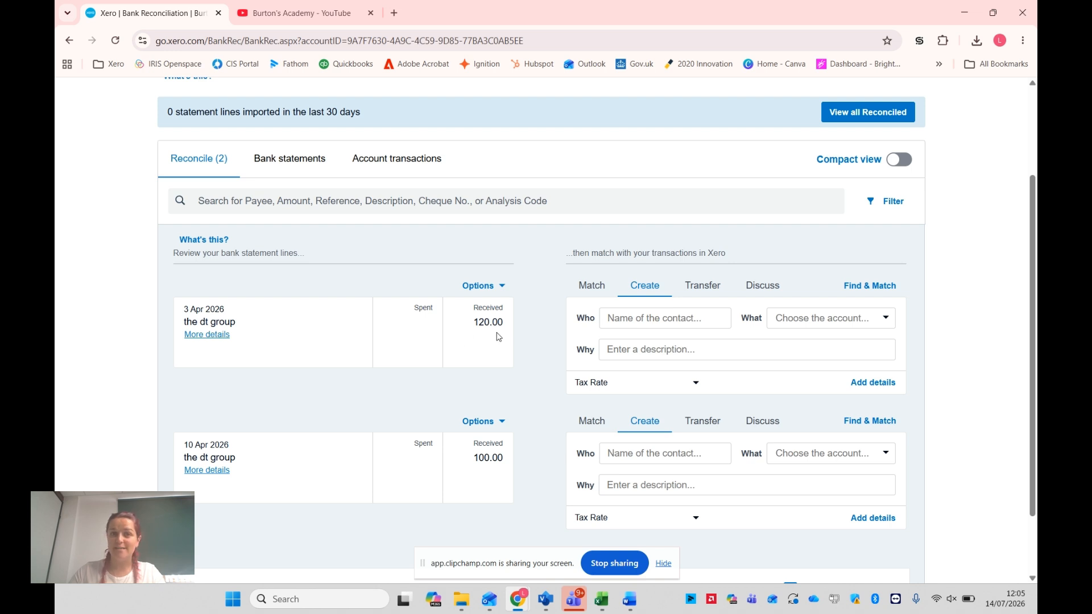
{"action": "left_click", "coordinate": [589, 286]}
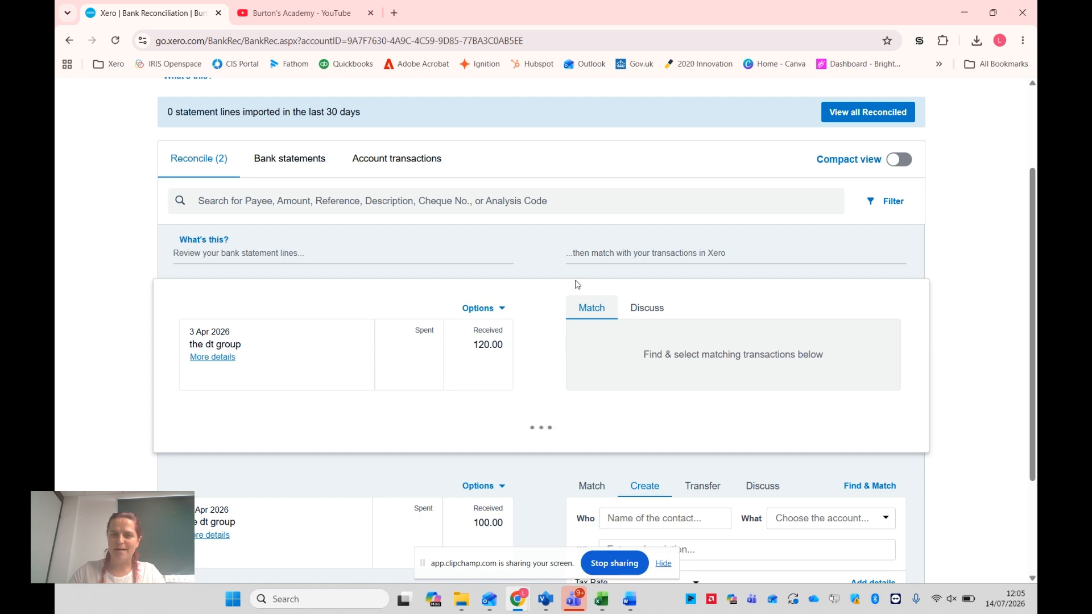
{"action": "scroll", "coordinate": [586, 289], "scroll_direction": "down", "scroll_amount": 2}
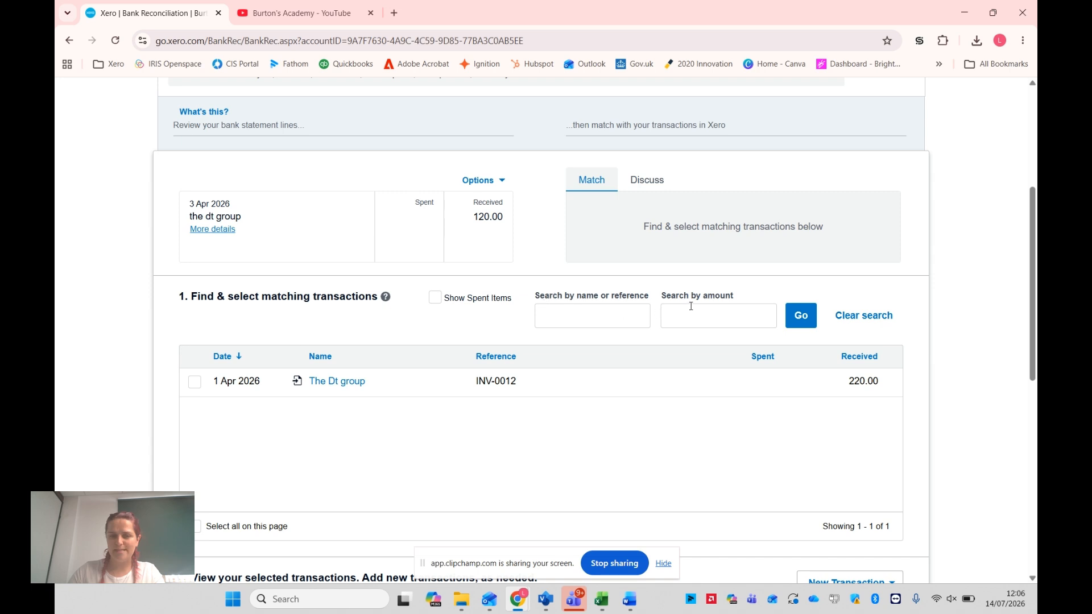
{"action": "left_click", "coordinate": [590, 325]}
{"action": "type", "text": "the"}
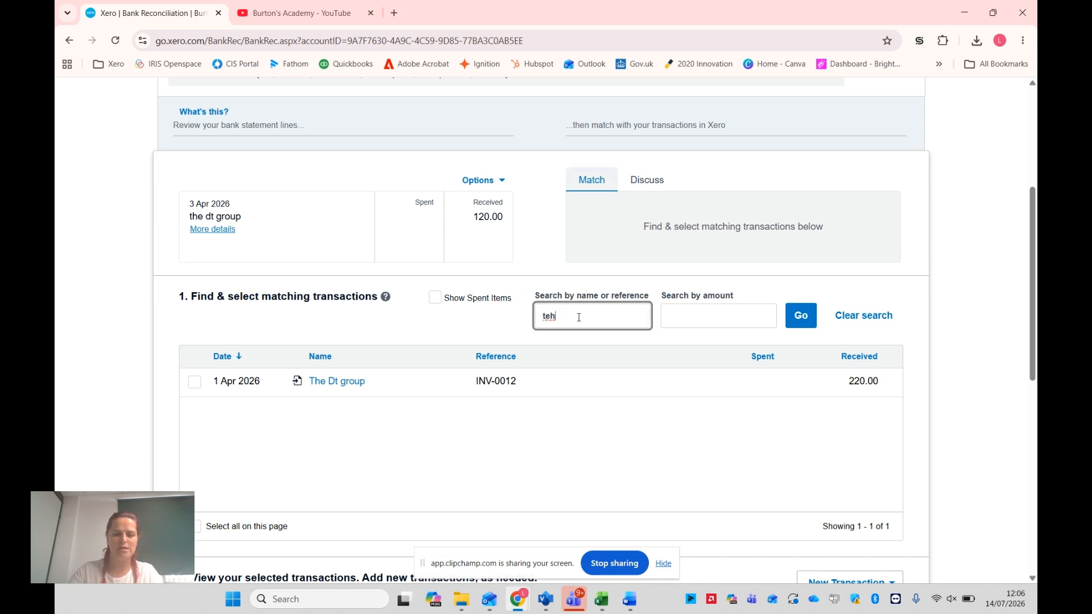
{"action": "type", "text": " s"}
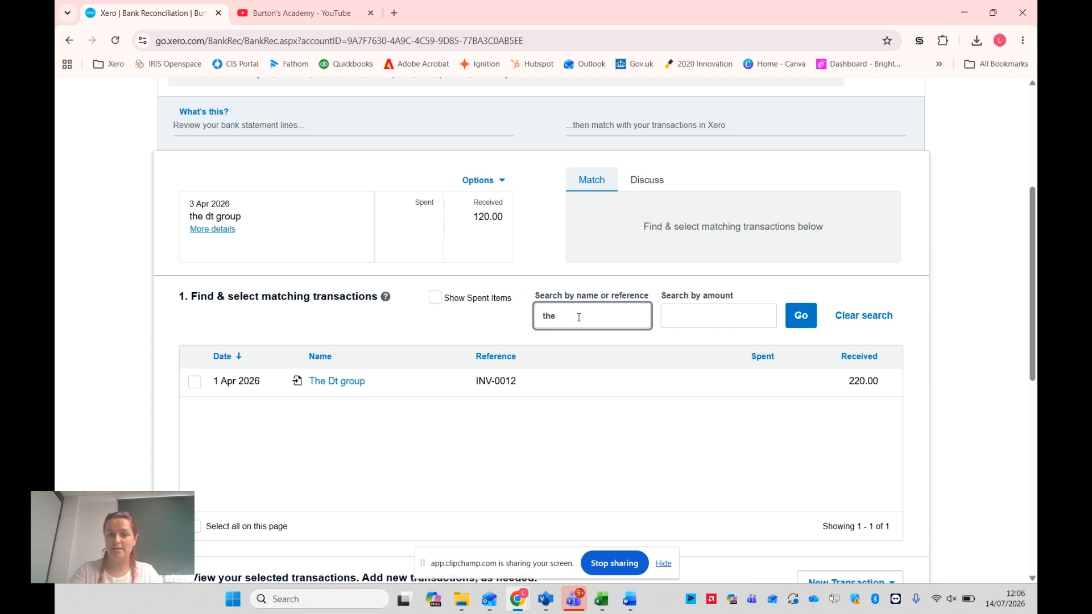
{"action": "type", "text": "dt"}
{"action": "key", "text": "ctrl+a"}
{"action": "key", "text": "BackSpace"}
{"action": "left_click", "coordinate": [719, 316]}
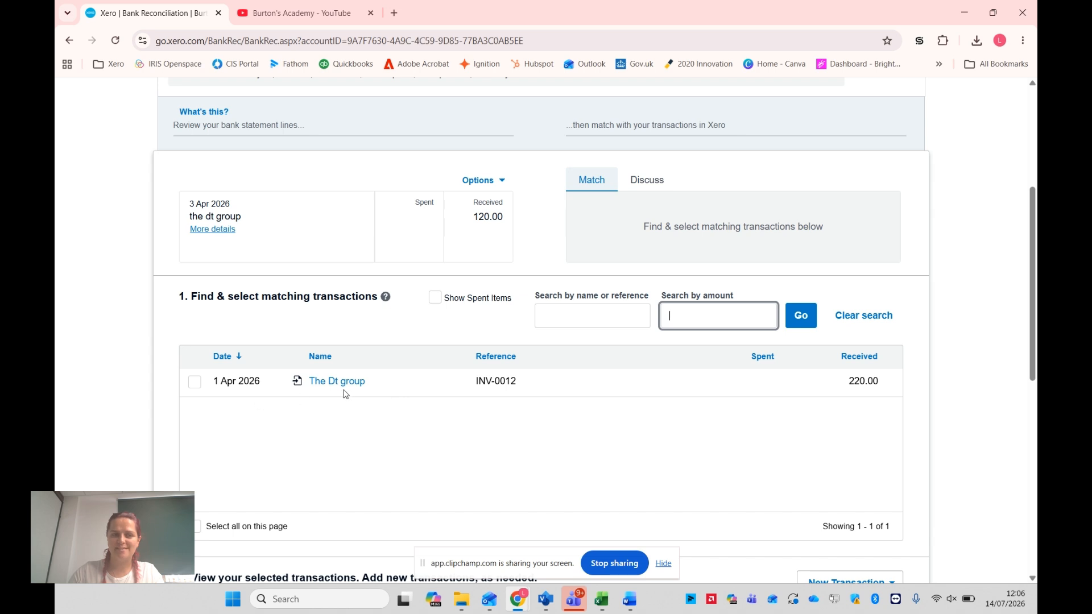
Split invoice INV-0012 with a part payment of 120.00 and reconcile it against the 3 April receipt.
{"action": "left_click", "coordinate": [194, 382]}
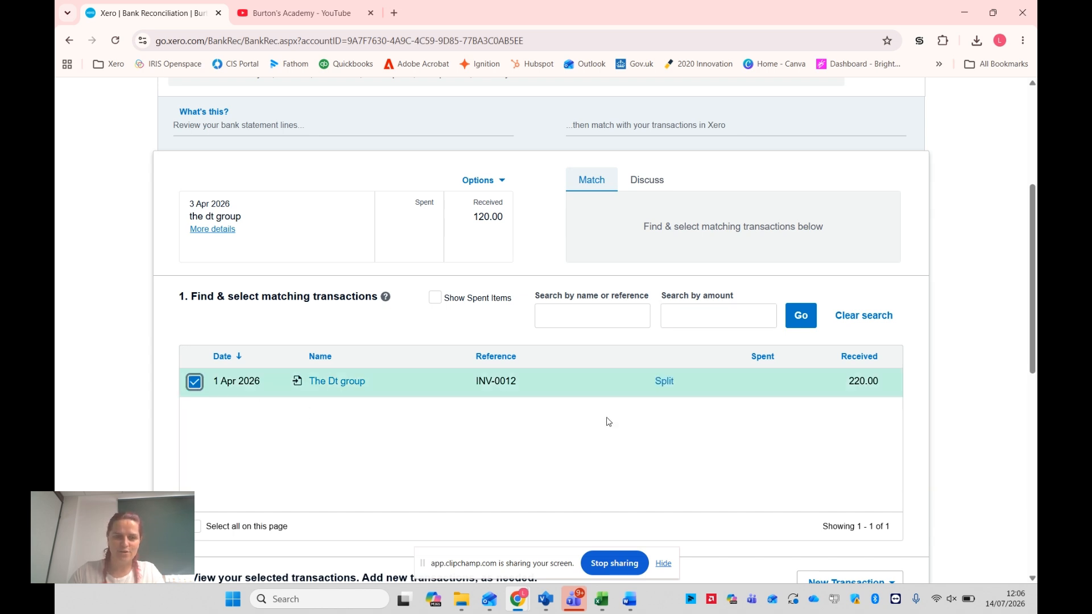
{"action": "left_click", "coordinate": [664, 382]}
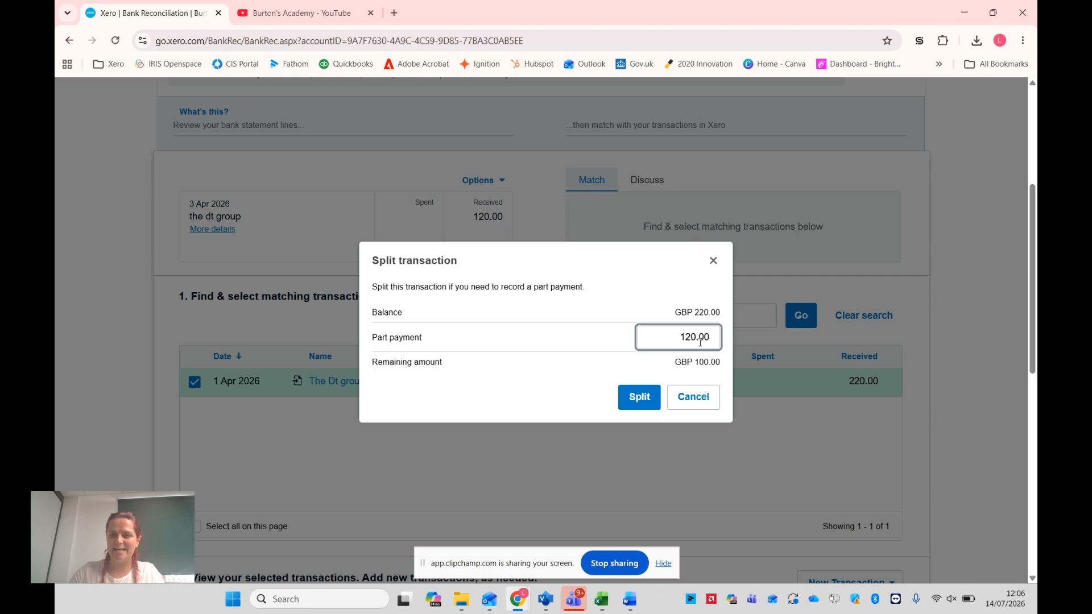
{"action": "left_click", "coordinate": [639, 398]}
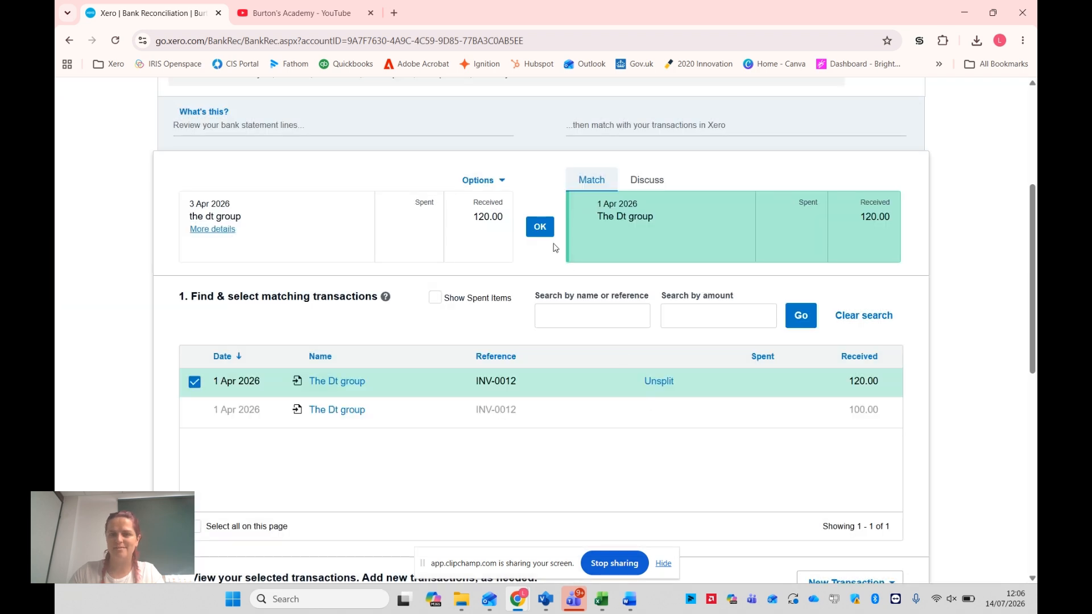
{"action": "left_click", "coordinate": [534, 227]}
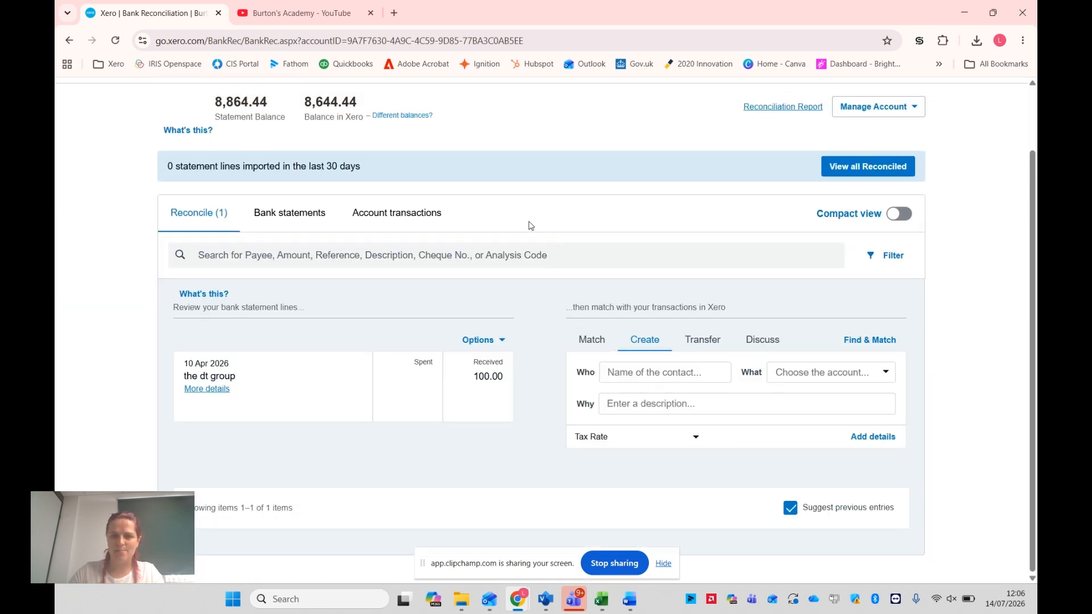
Match the 10 April receipt to the remaining 100.00 of invoice INV-0012 and reconcile it.
{"action": "left_click", "coordinate": [594, 342]}
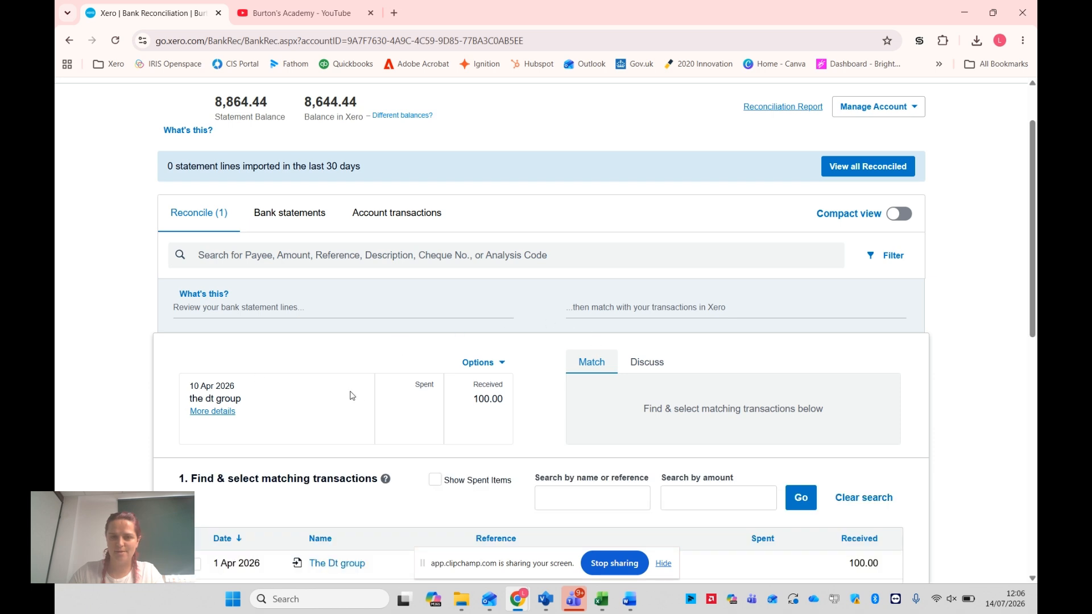
{"action": "scroll", "coordinate": [509, 322], "scroll_direction": "down", "scroll_amount": 2}
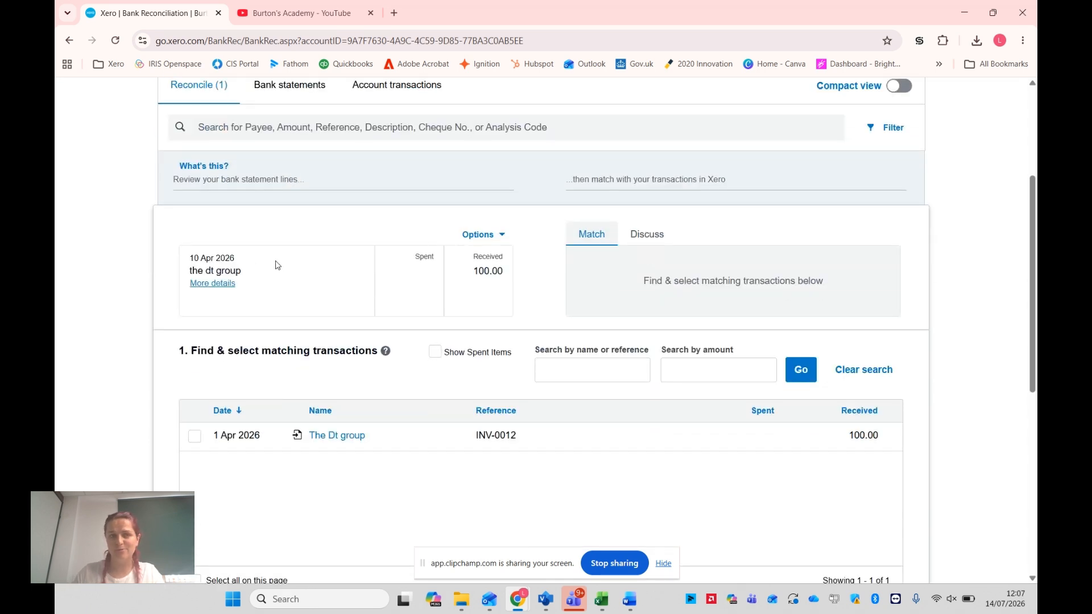
{"action": "left_click", "coordinate": [194, 436]}
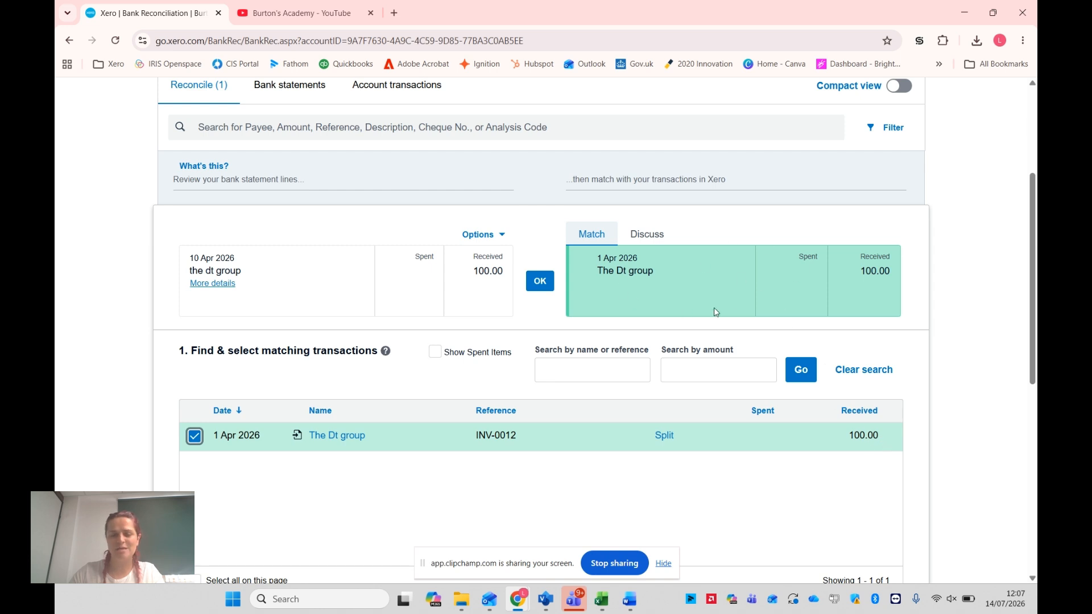
{"action": "left_click", "coordinate": [537, 286]}
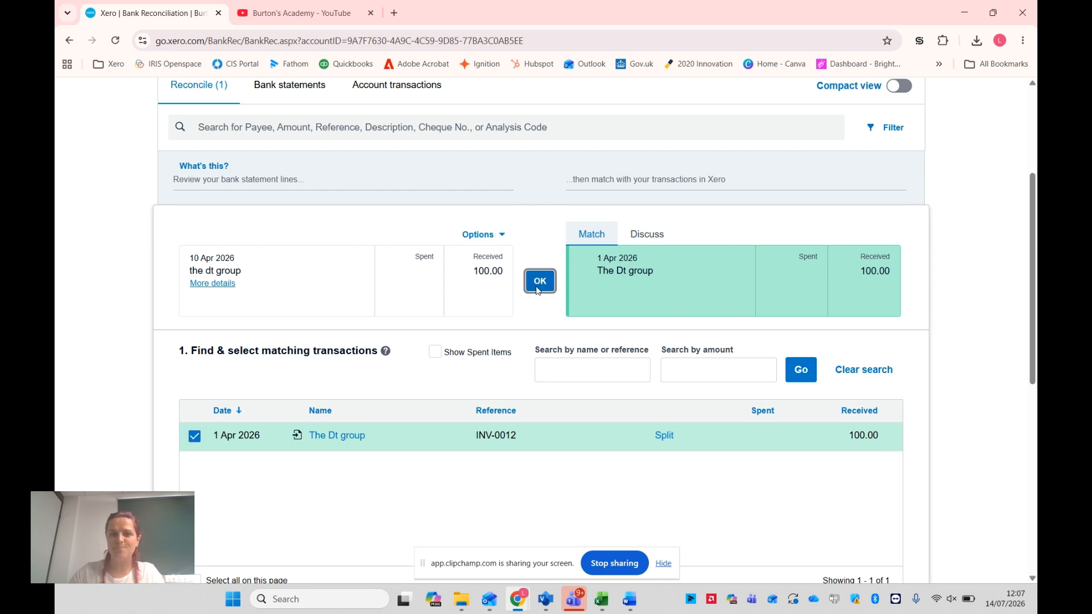